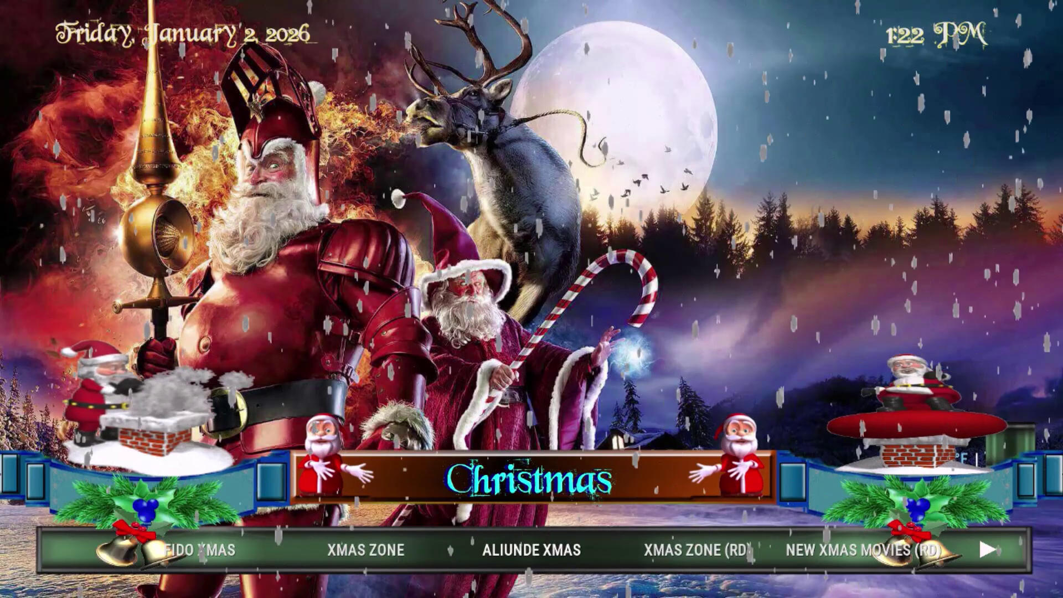
Step: Navigate the main menu to the Debrid Manager category and open its settings on the Accounts page
key(Left)
key(Right)
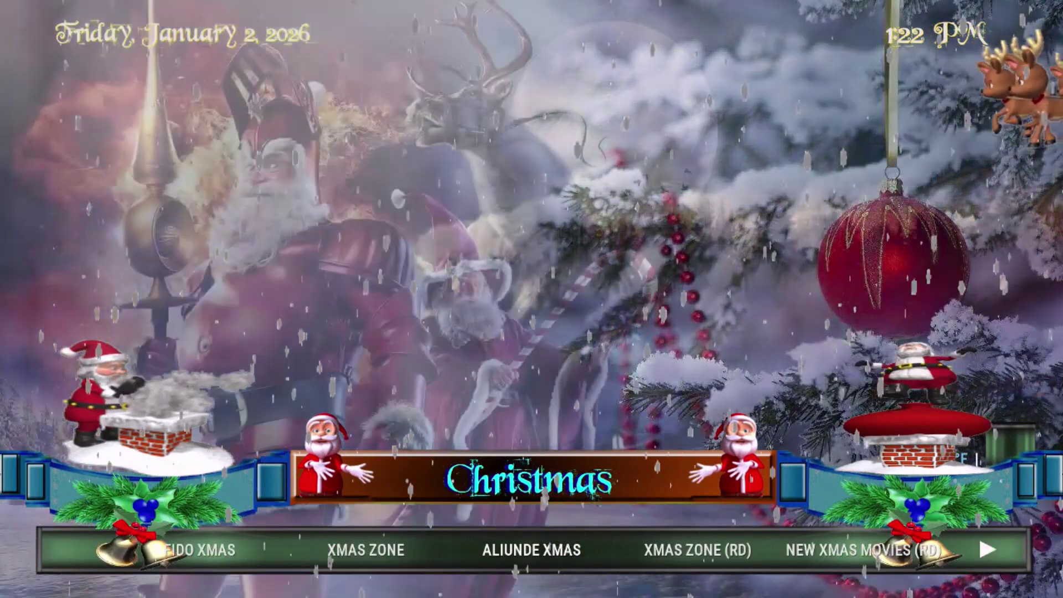
key(Right)
key(Right)
key(Right)
key(Right)
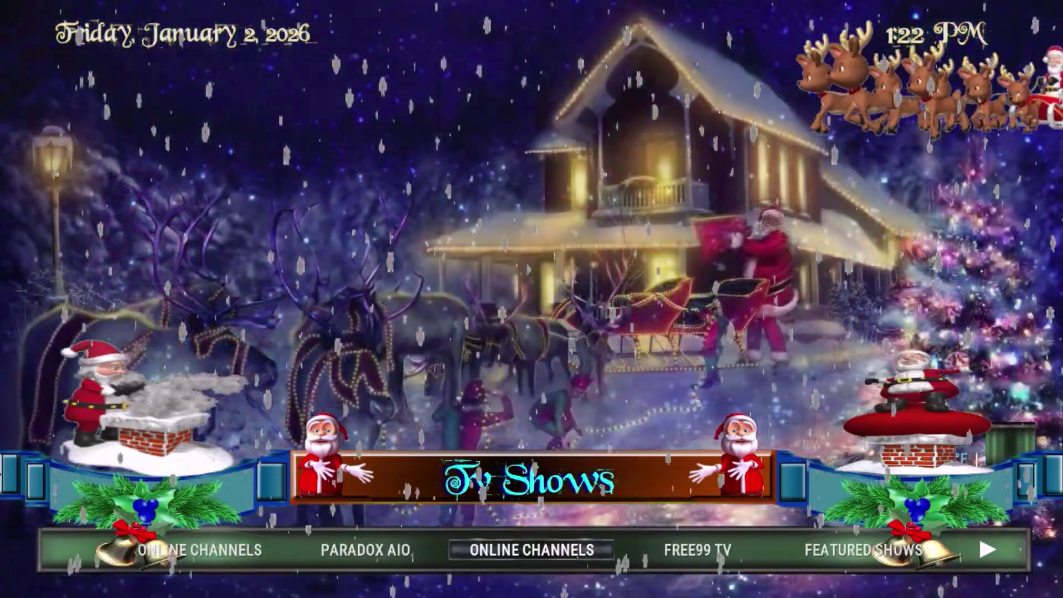
key(Right)
key(Right)
key(Right)
key(Right)
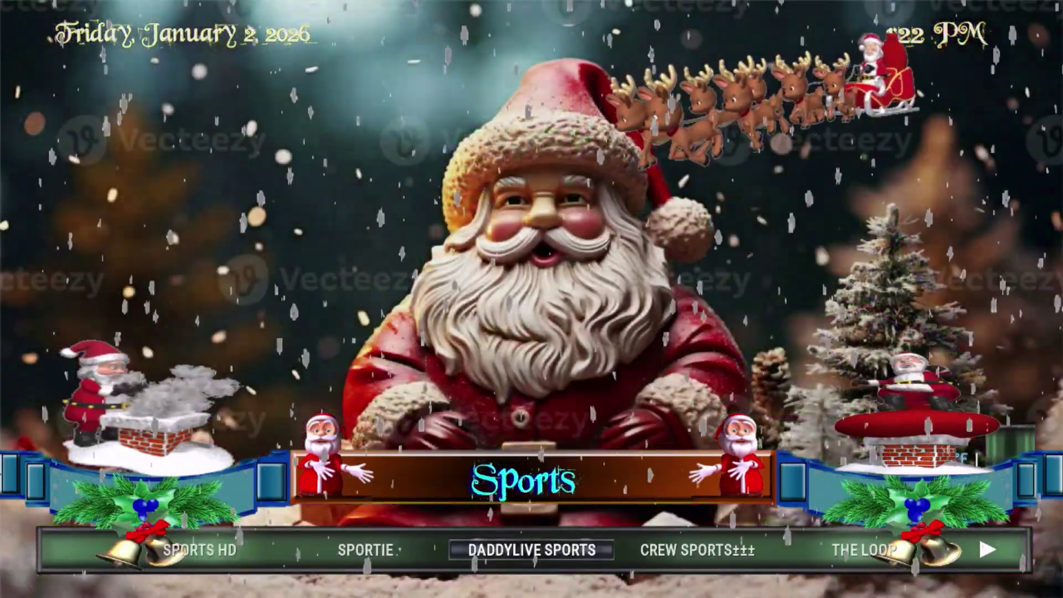
key(Right)
key(Right)
key(Right)
key(Right)
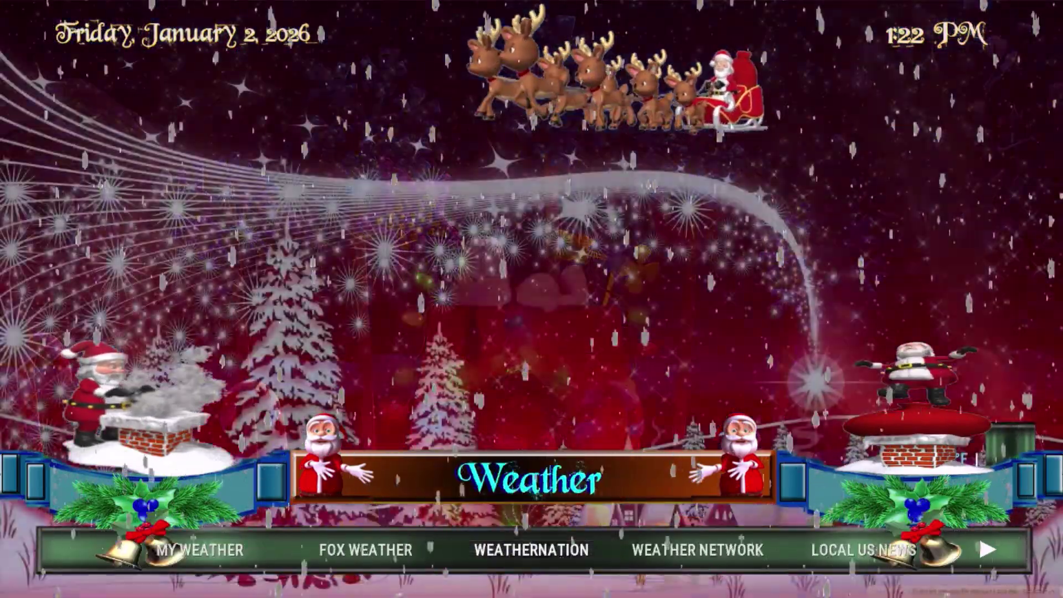
key(Up)
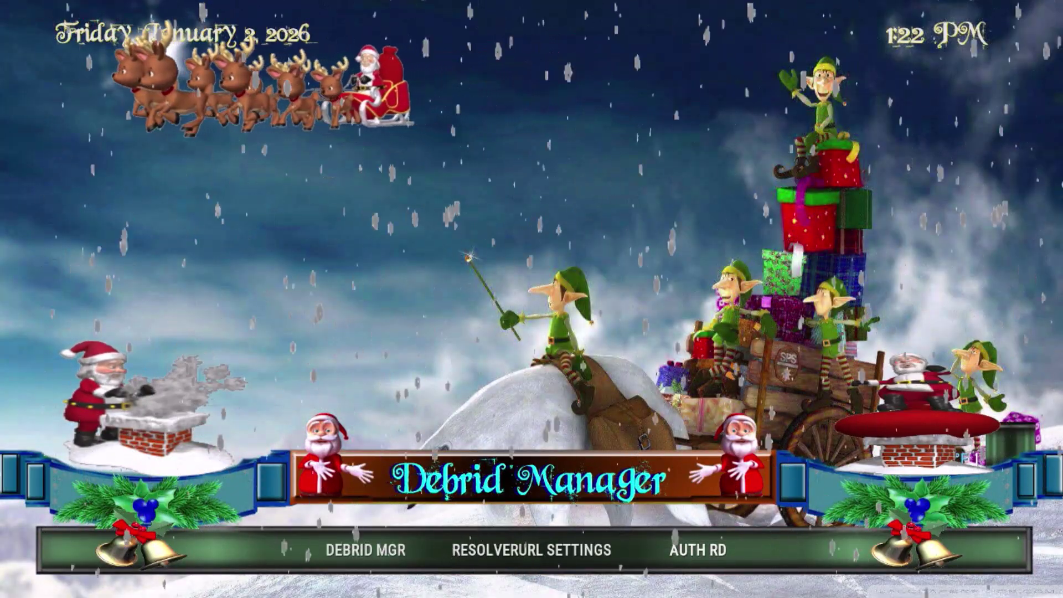
key(Down)
key(Left)
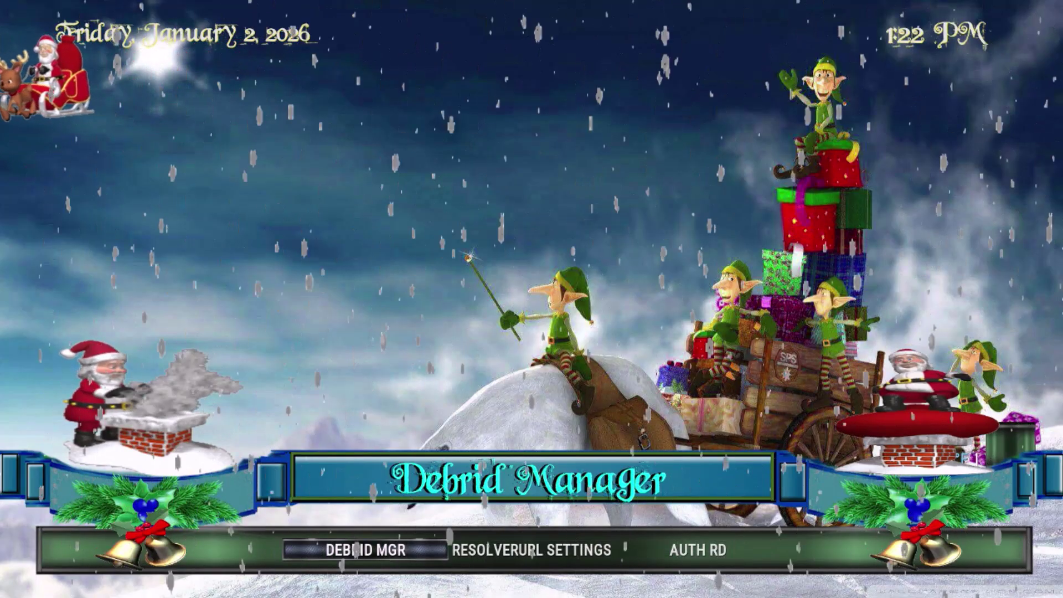
key(Return)
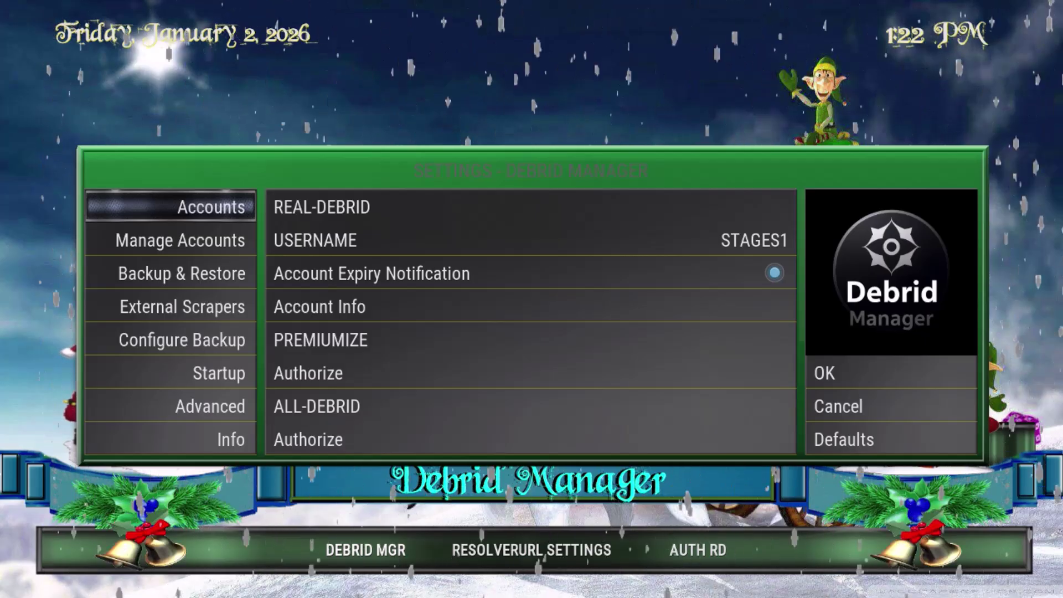
Step: Select Authorize under PREMIUMIZE in the Accounts list and launch its device authorization
key(Right)
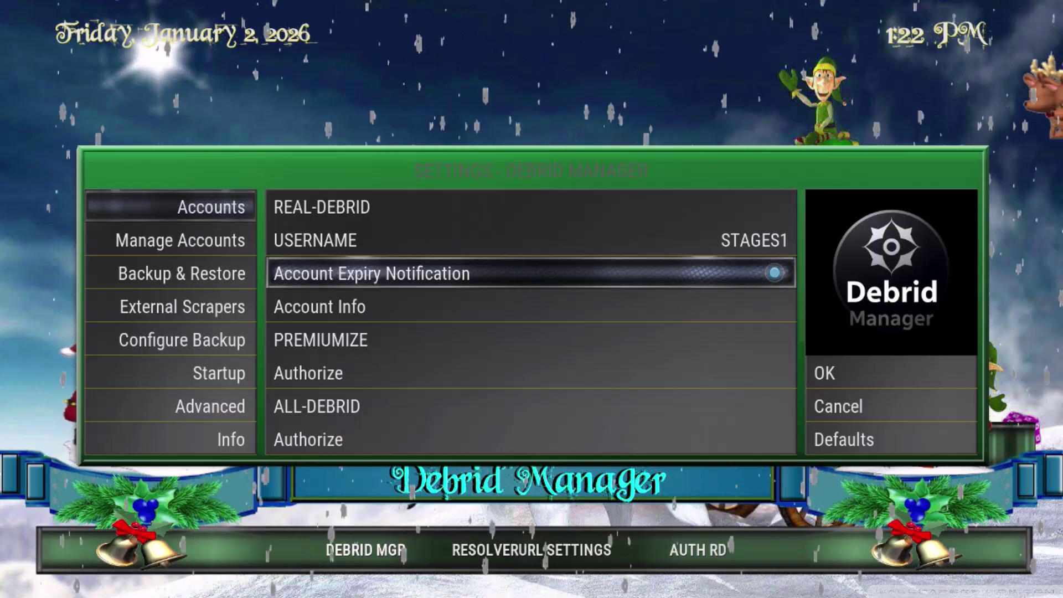
key(Down)
key(Down)
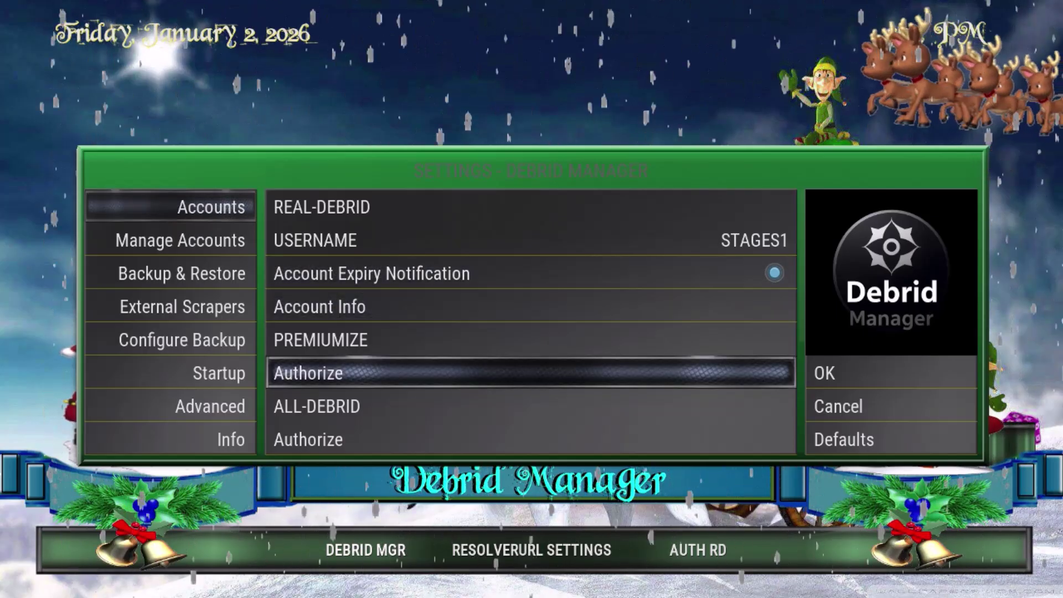
key(Return)
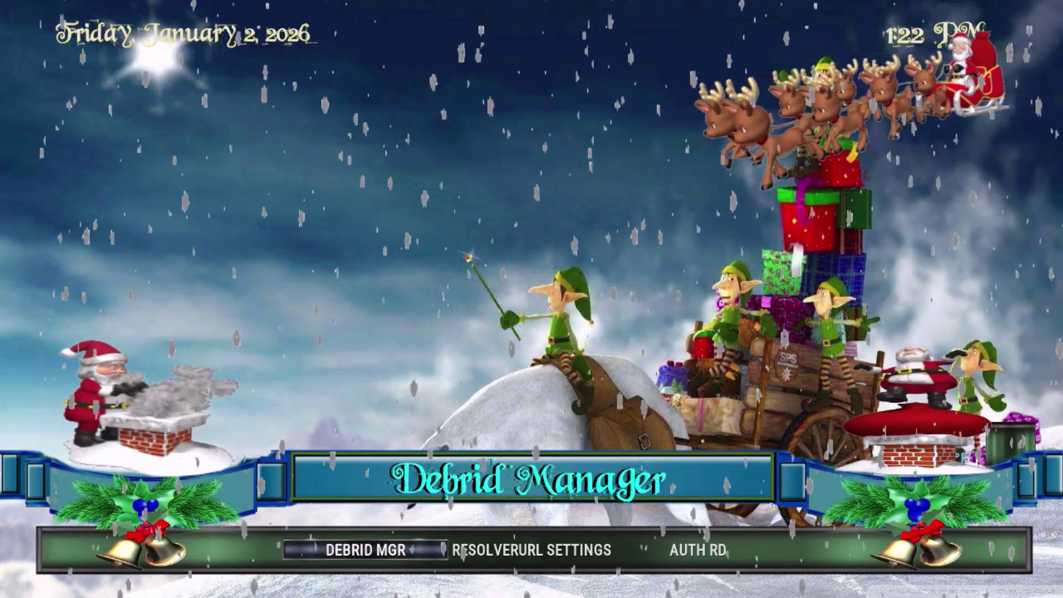
key(Return)
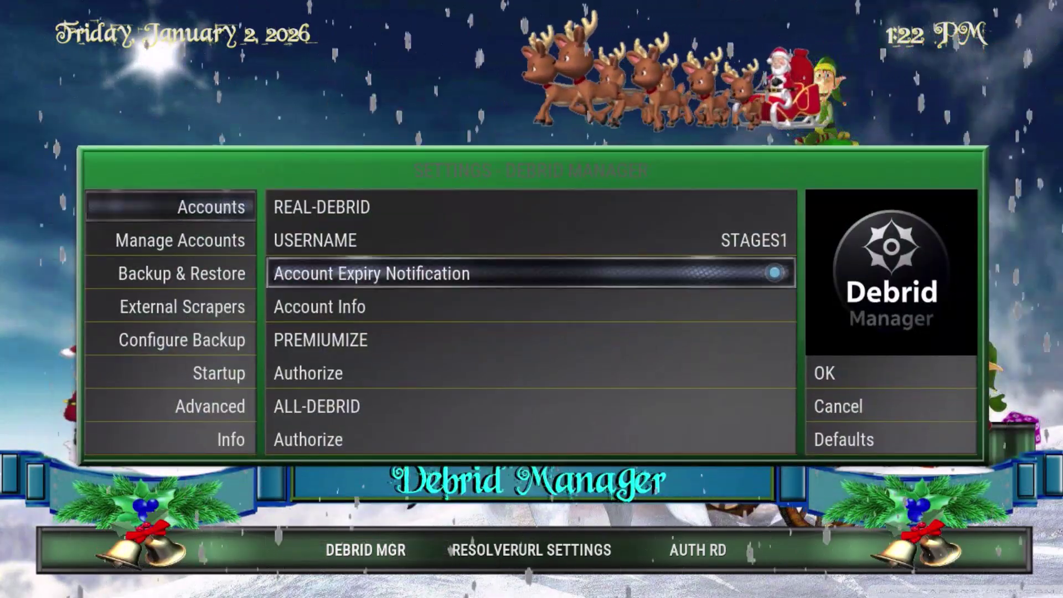
key(Down)
key(Down)
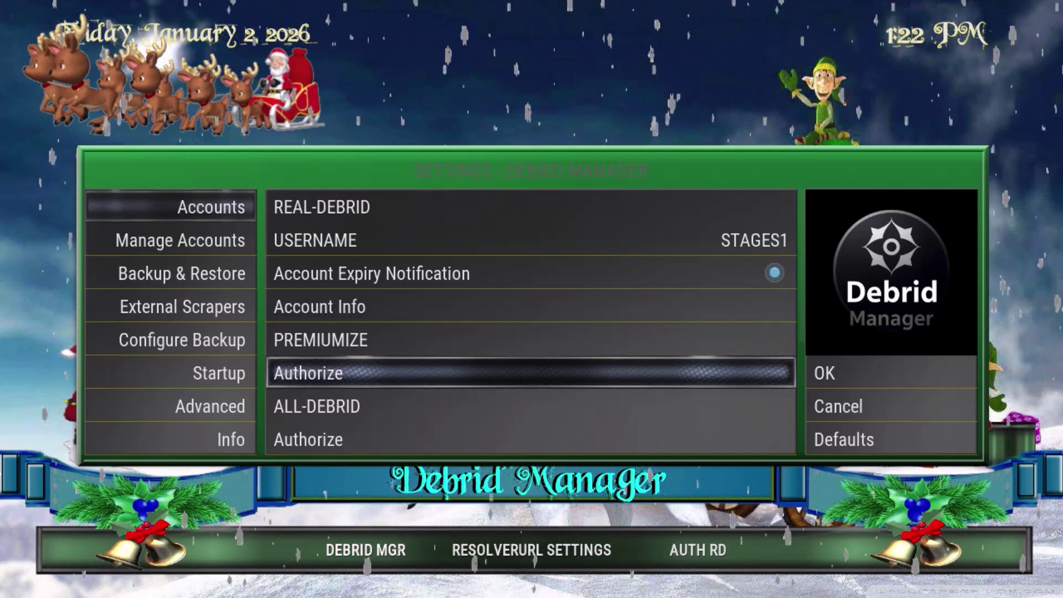
key(Up)
key(Down)
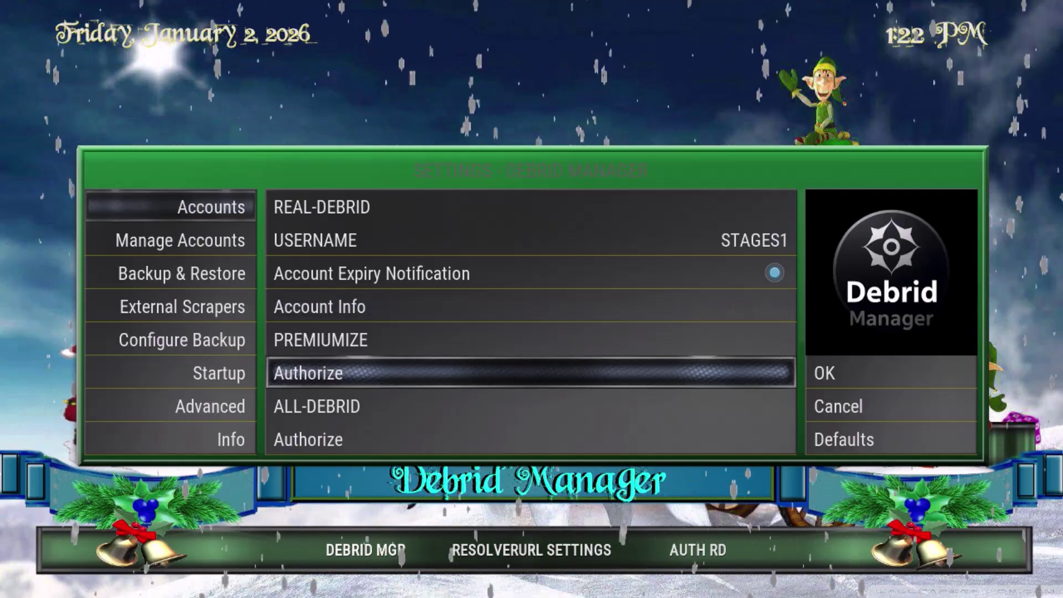
key(Return)
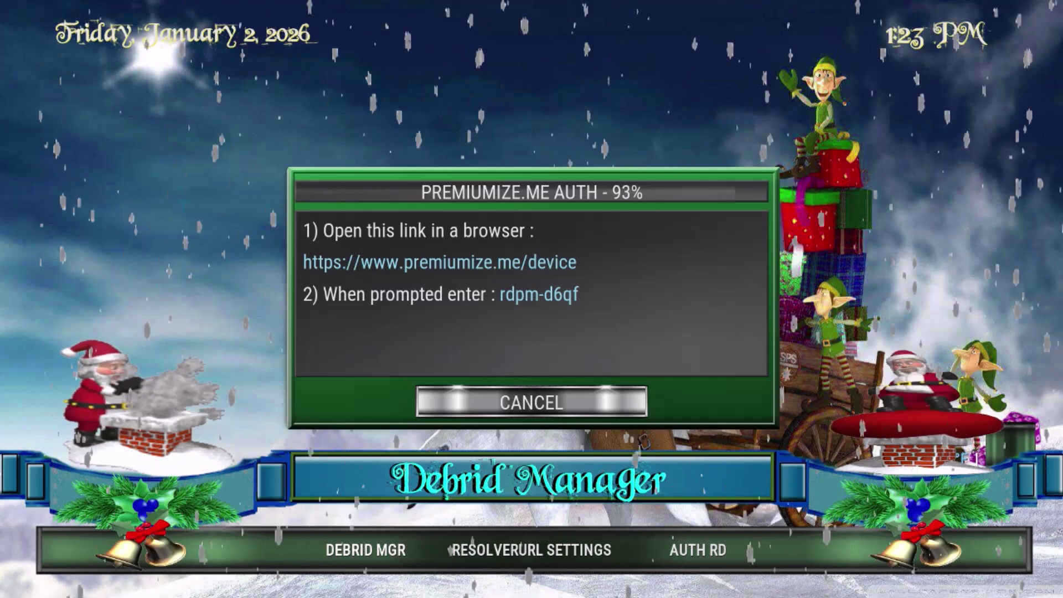
Step: Dismiss the PREMIUMIZE.ME AUTH device-code prompt and return to the Accounts settings list
key(Return)
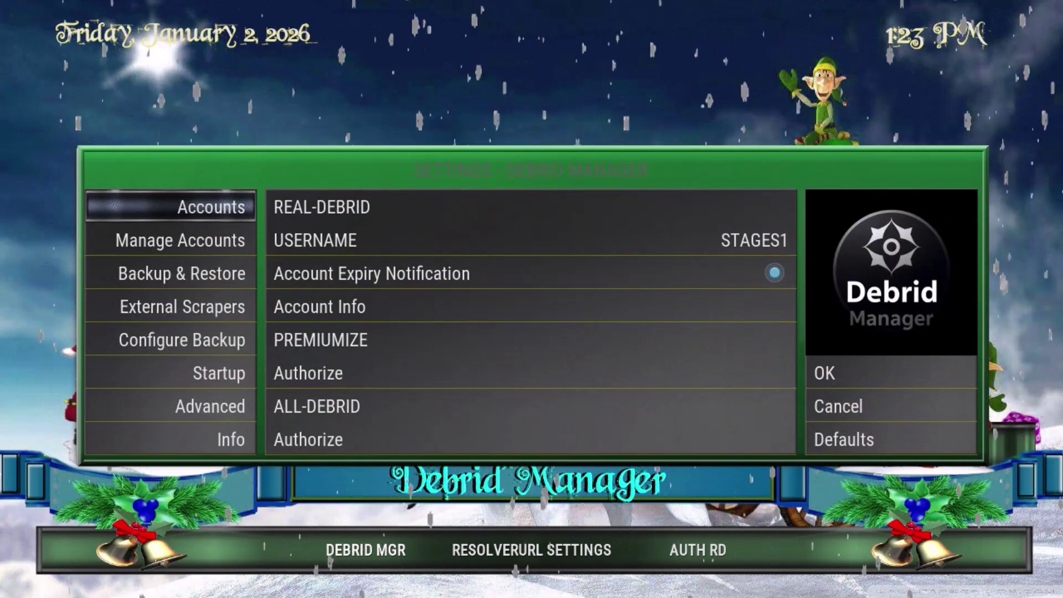
click(531, 273)
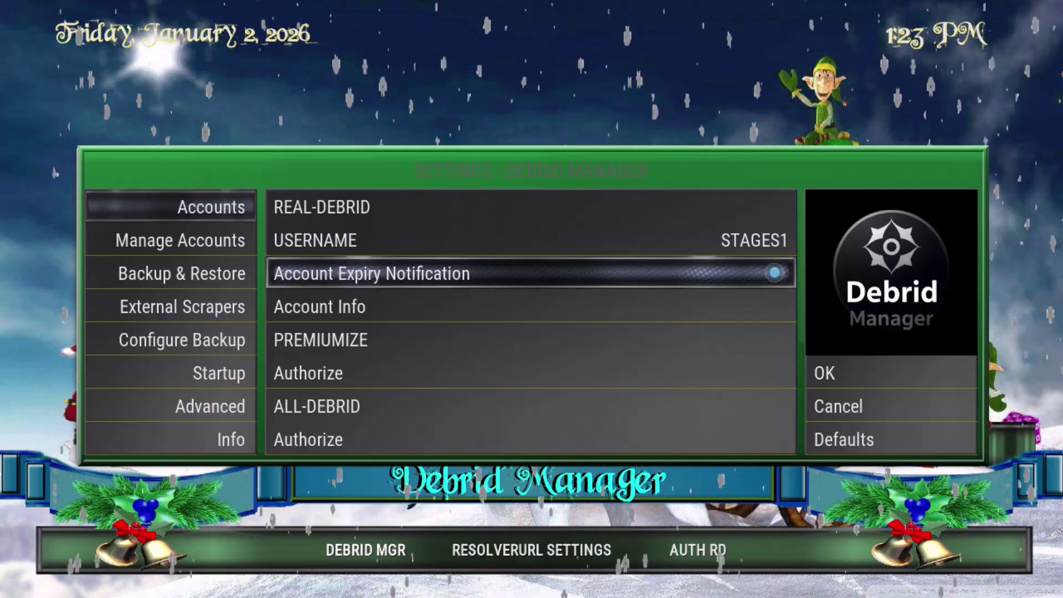